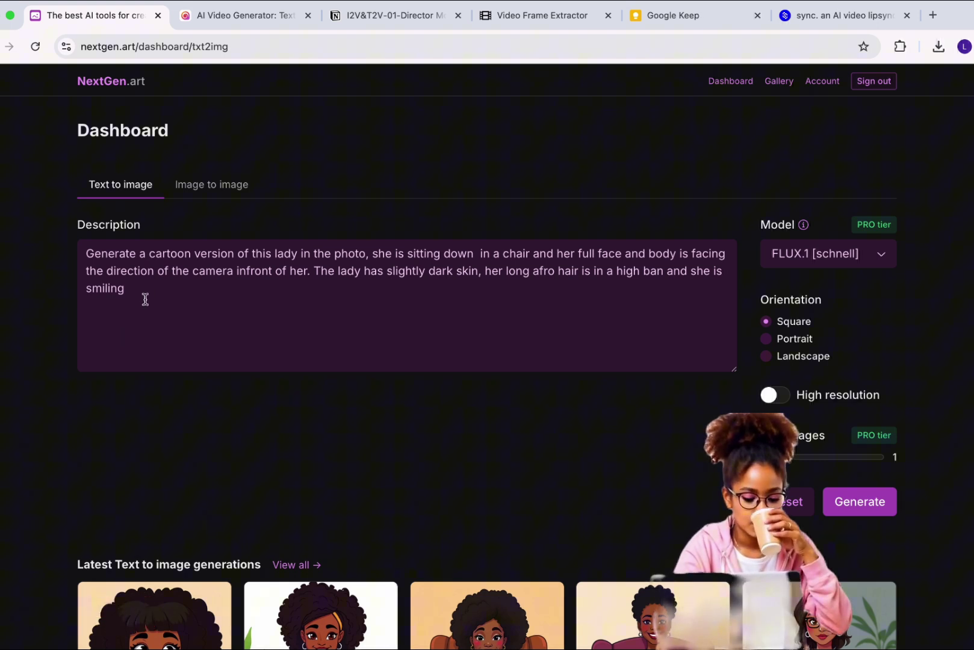
# - Select and copy the full image description text
pyautogui.moveTo(145, 299); pyautogui.dragTo(74, 260)
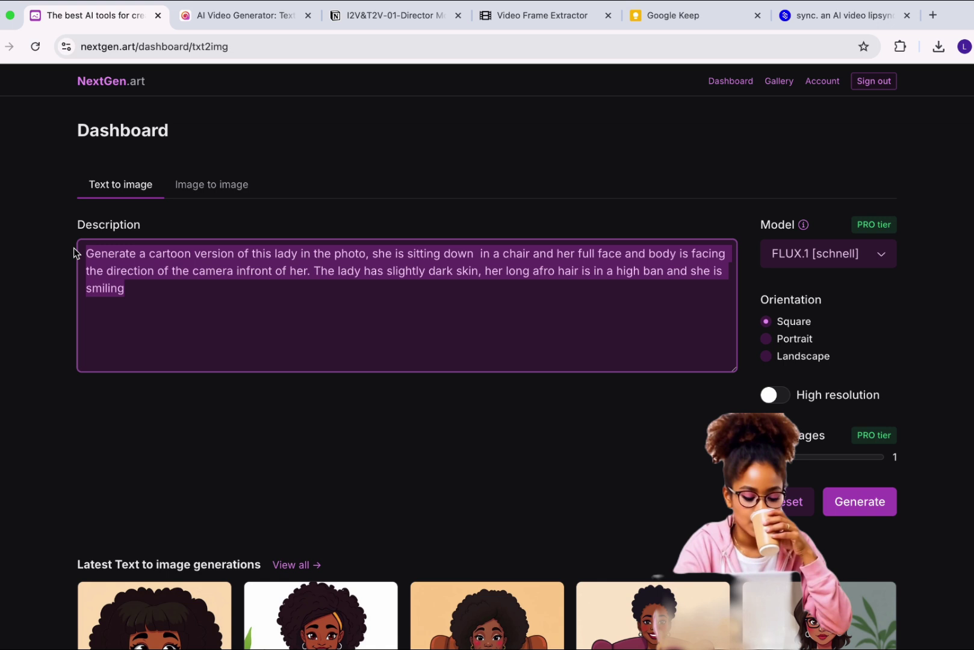
pyautogui.click(133, 271)
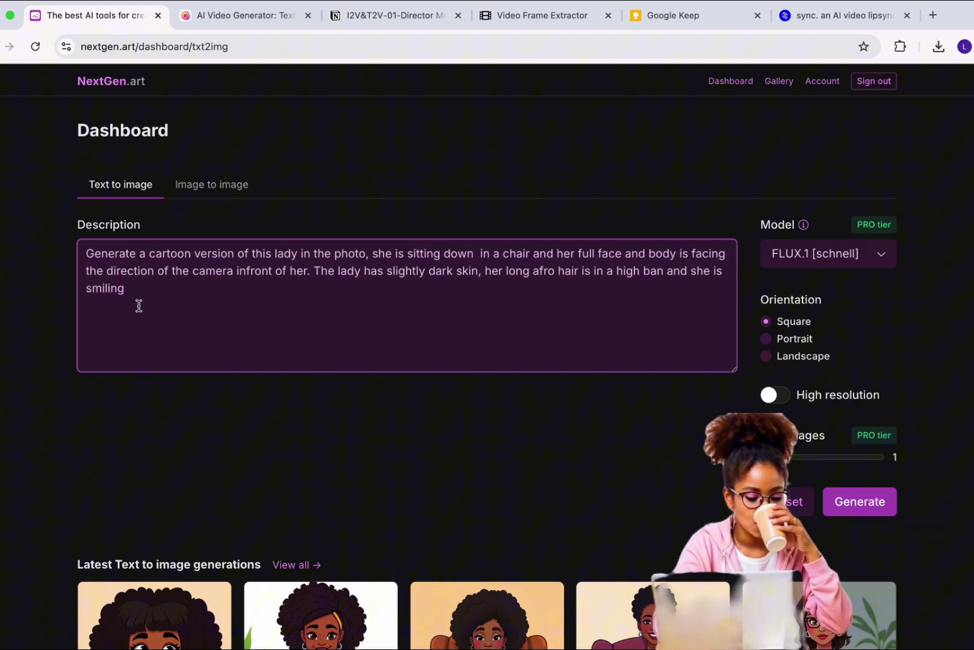
pyautogui.moveTo(138, 306); pyautogui.dragTo(75, 247)
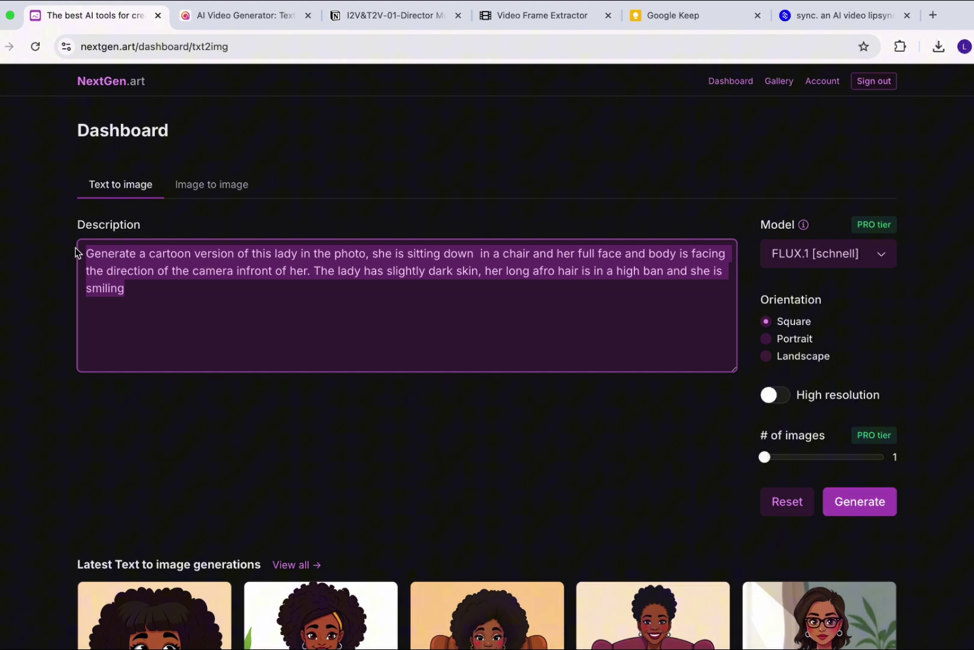
# - Generate a Landscape cartoon image from the description and download the newest result
pyautogui.click(795, 355)
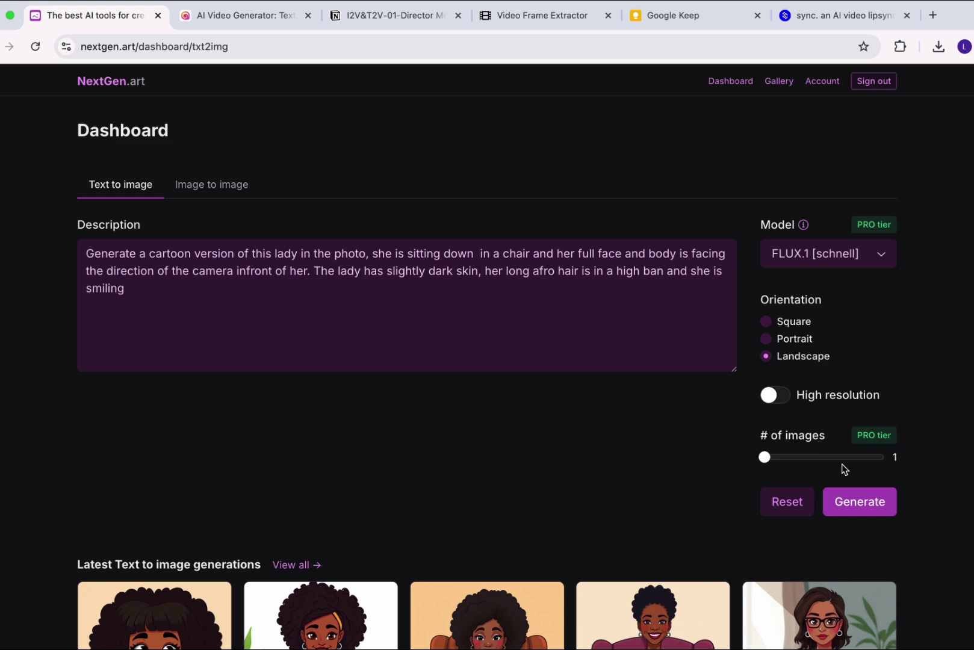
pyautogui.click(859, 511)
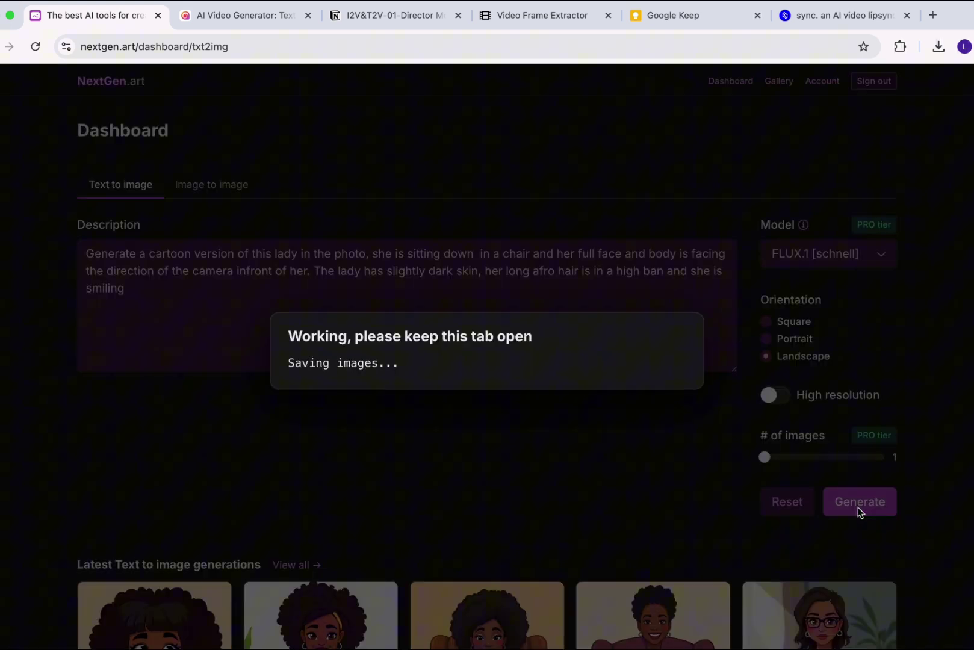
pyautogui.scroll(-3, 451, 556)
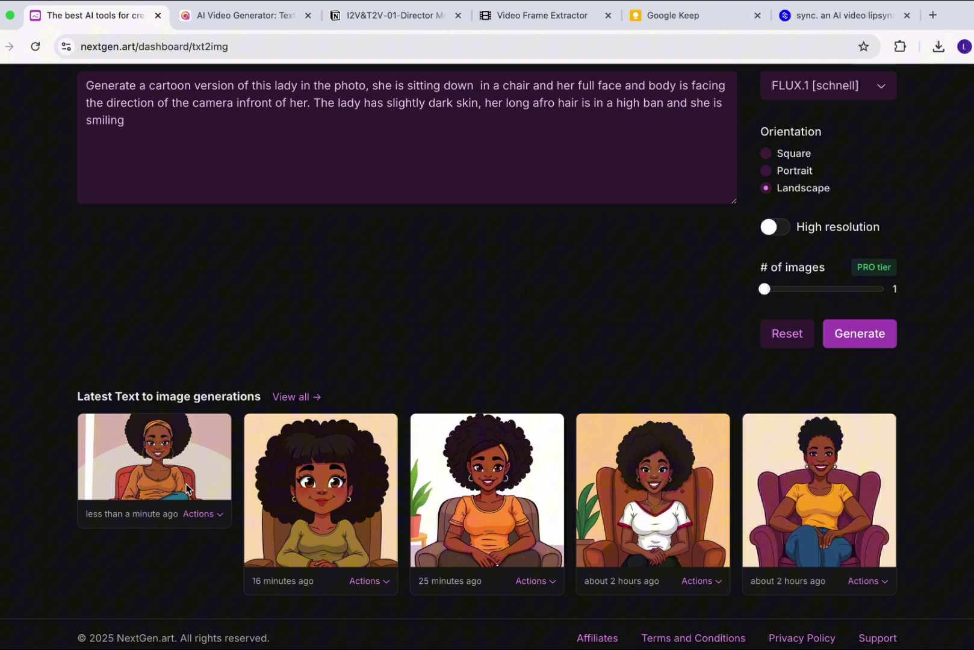
pyautogui.click(220, 516)
pyautogui.click(209, 553)
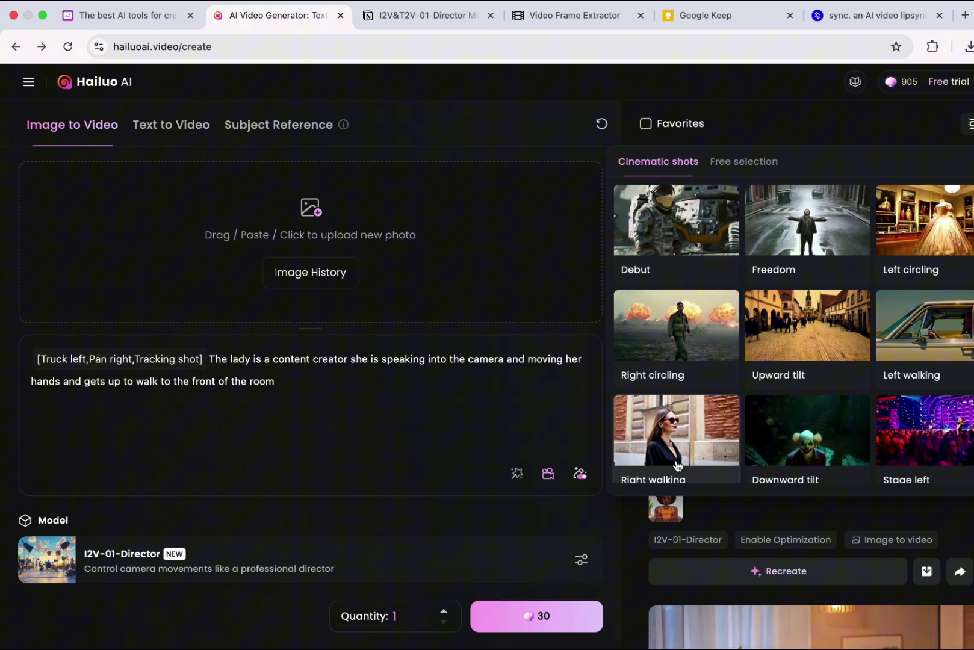
pyautogui.scroll(-2, 692, 453)
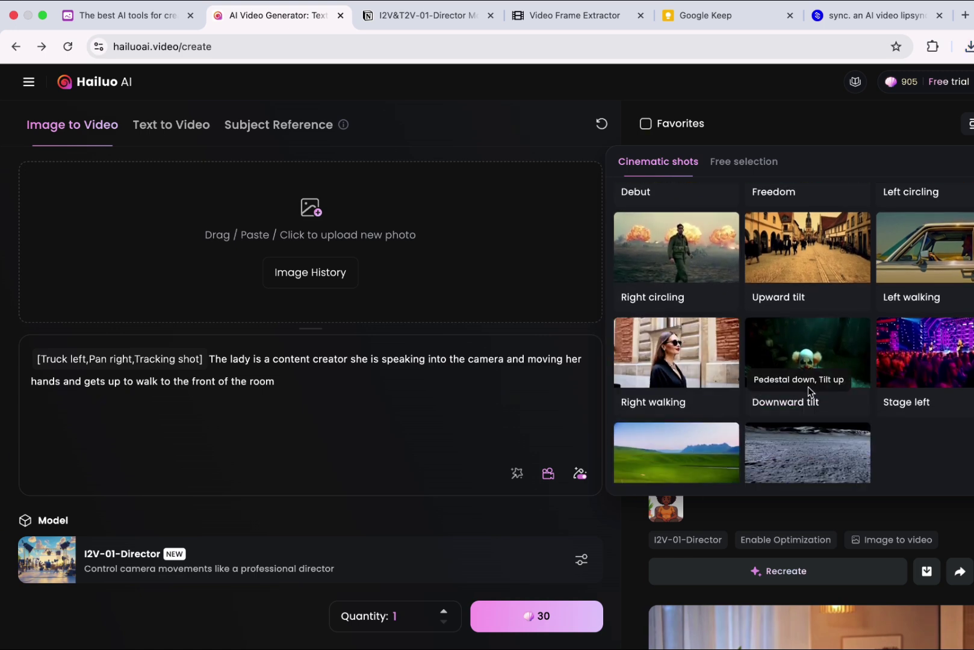
pyautogui.scroll(2, 674, 362)
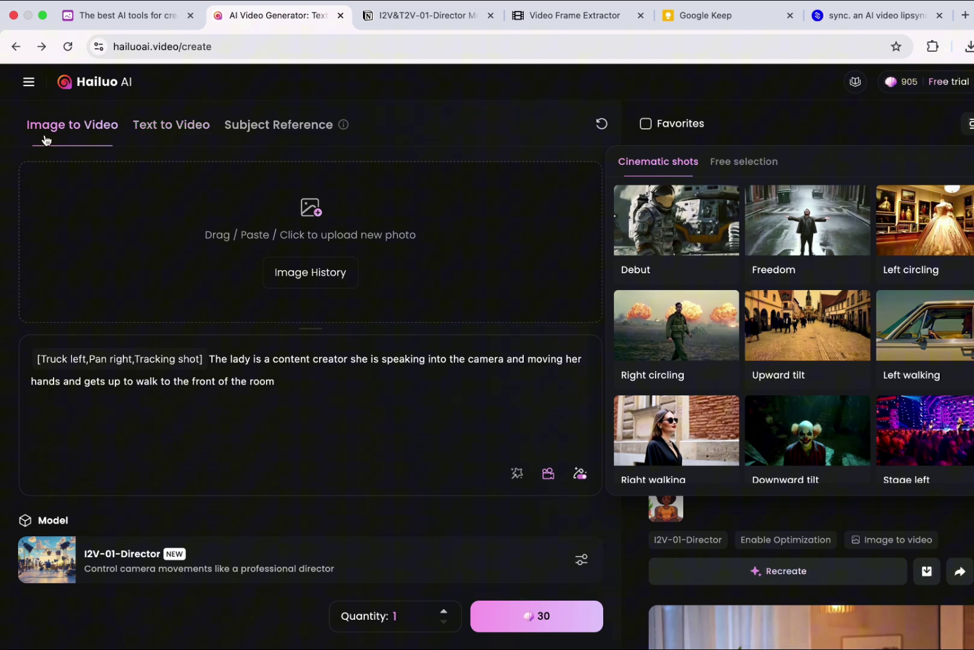
pyautogui.click(175, 135)
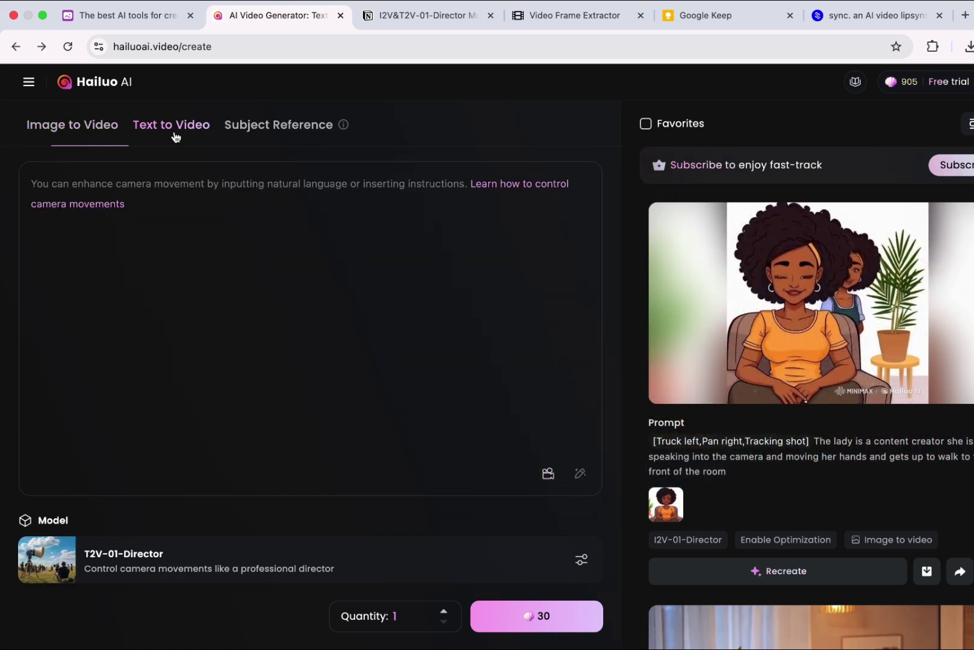
pyautogui.click(109, 137)
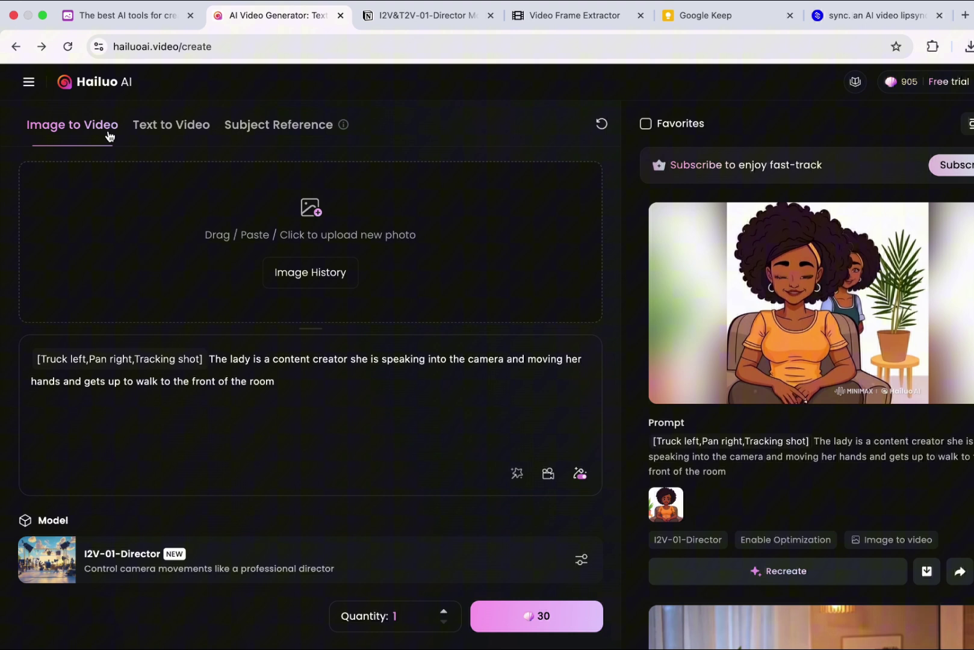
pyautogui.click(286, 124)
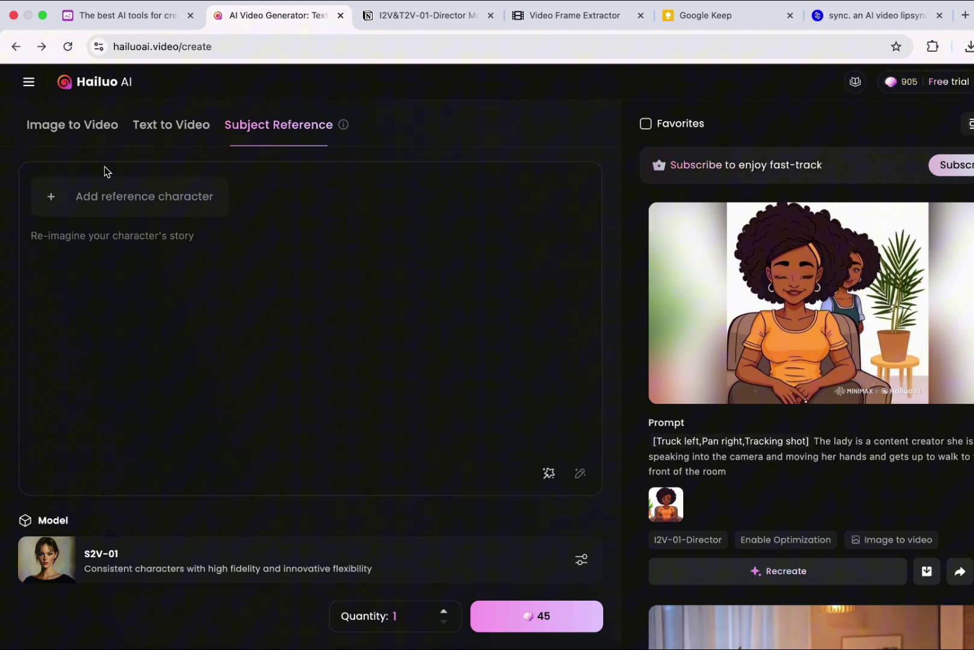
pyautogui.click(57, 130)
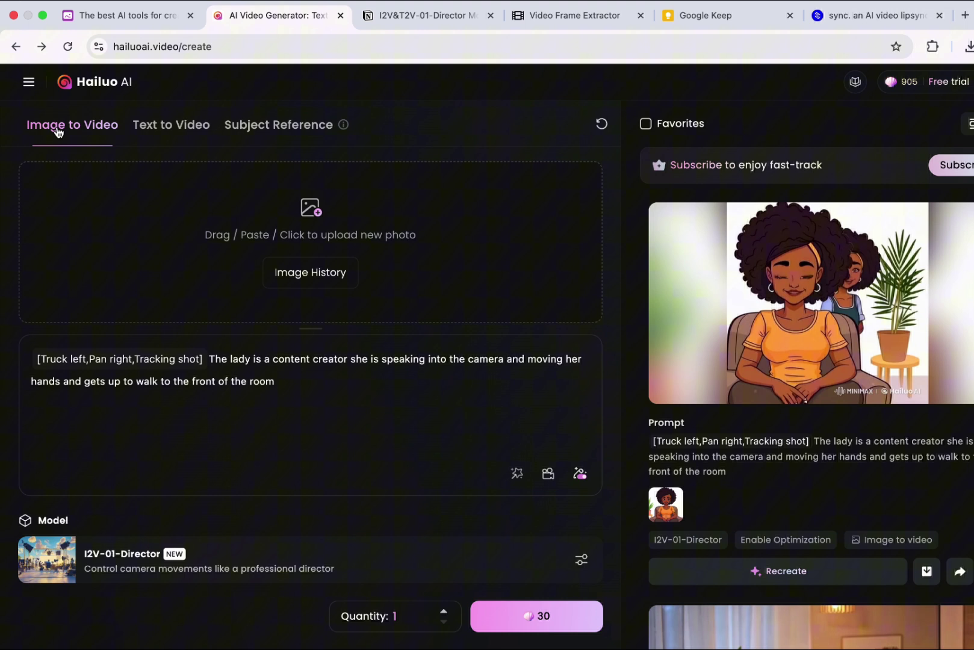
# - Switch the video model to I2V-01-live and enable prompt optimization
pyautogui.click(581, 560)
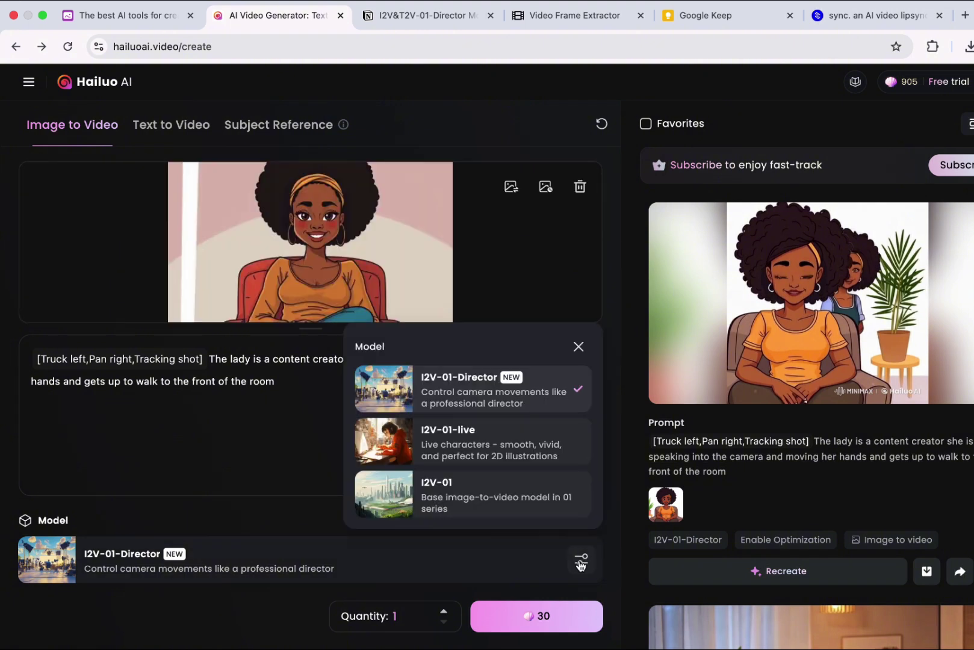
pyautogui.click(462, 463)
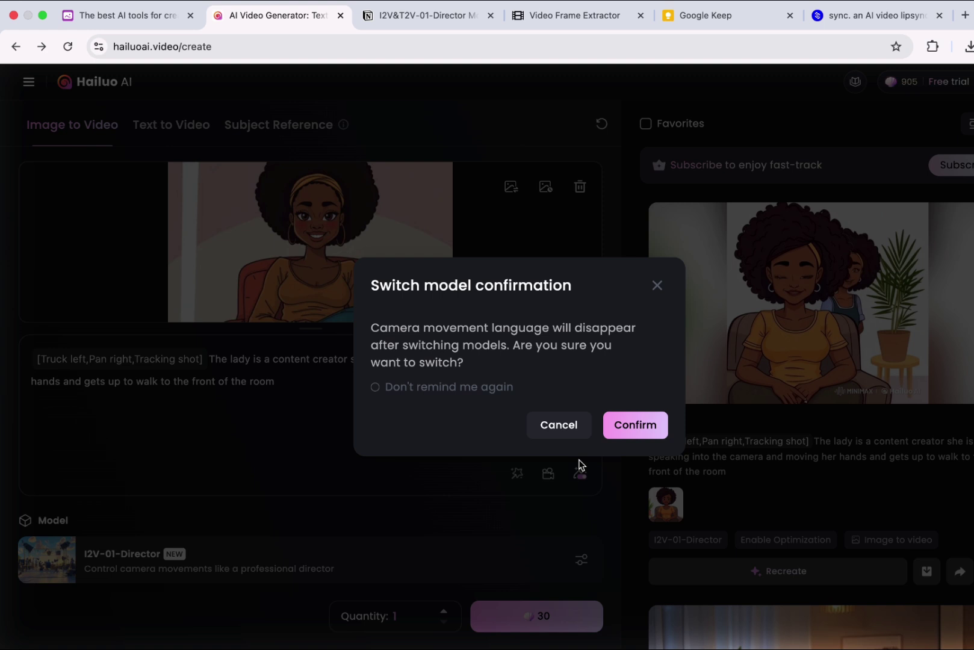
pyautogui.click(629, 428)
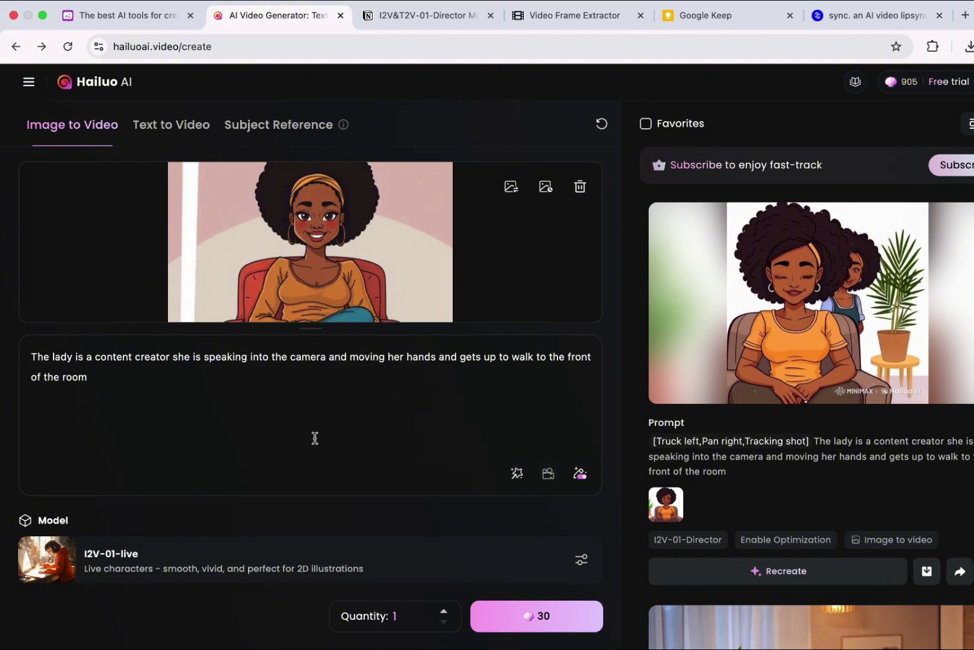
pyautogui.click(579, 475)
# - Generate the seated-lady video, download it, and return to the create page
pyautogui.click(550, 626)
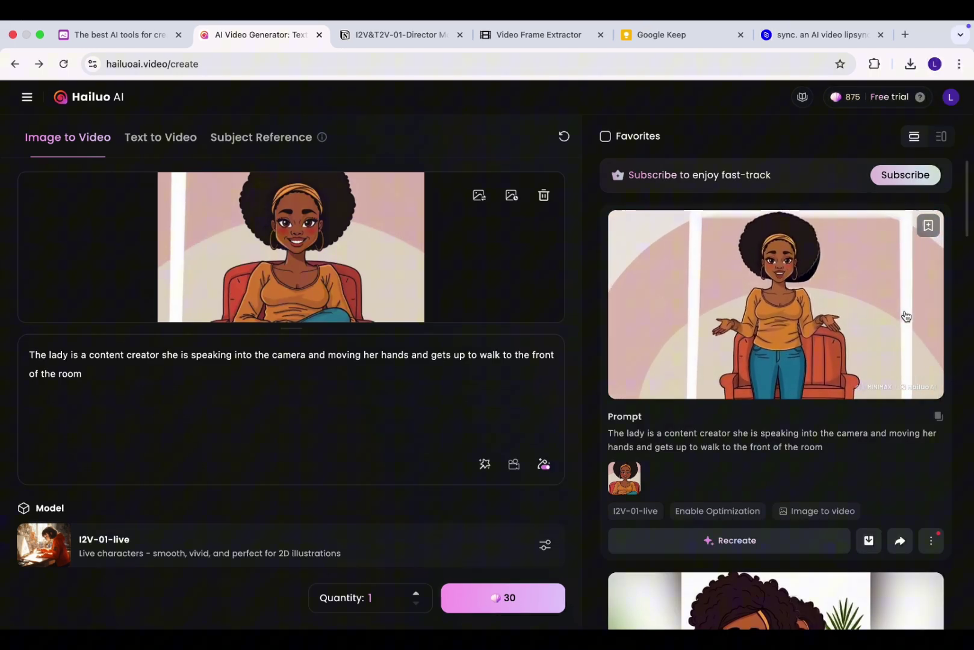
pyautogui.click(887, 316)
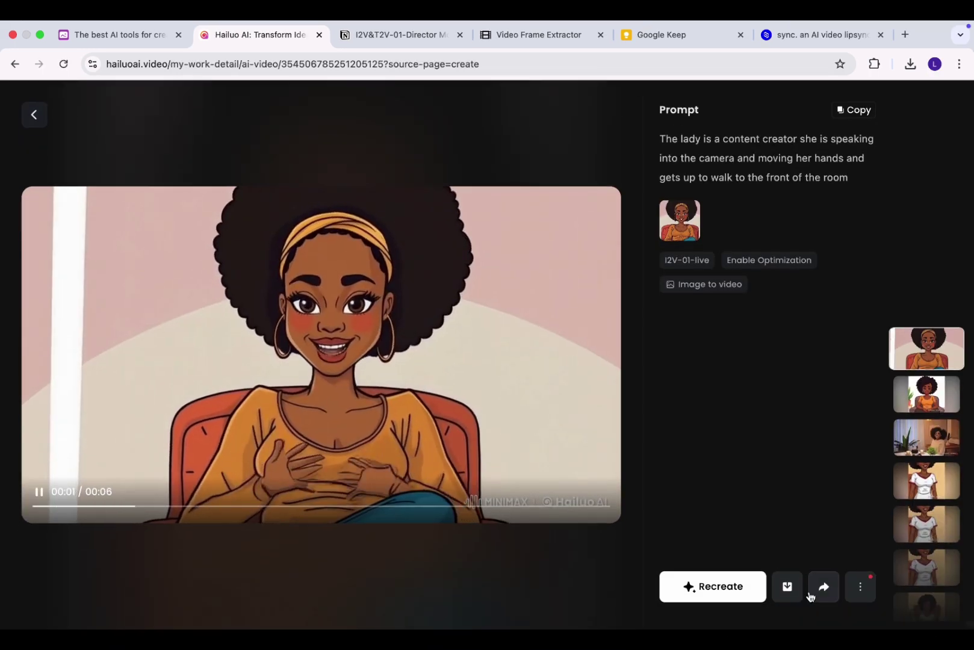
pyautogui.click(787, 586)
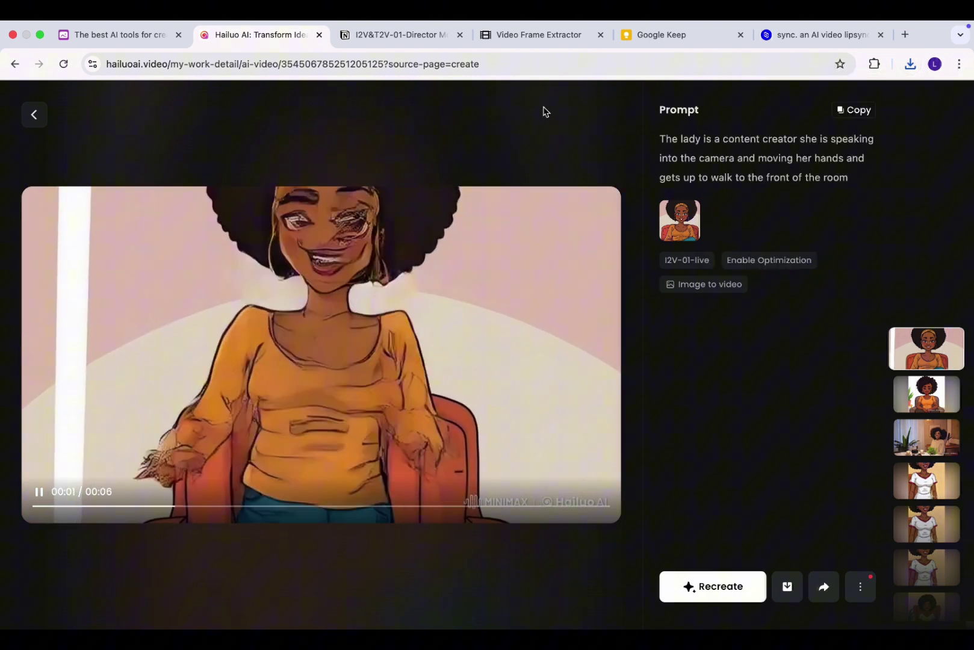
pyautogui.click(34, 115)
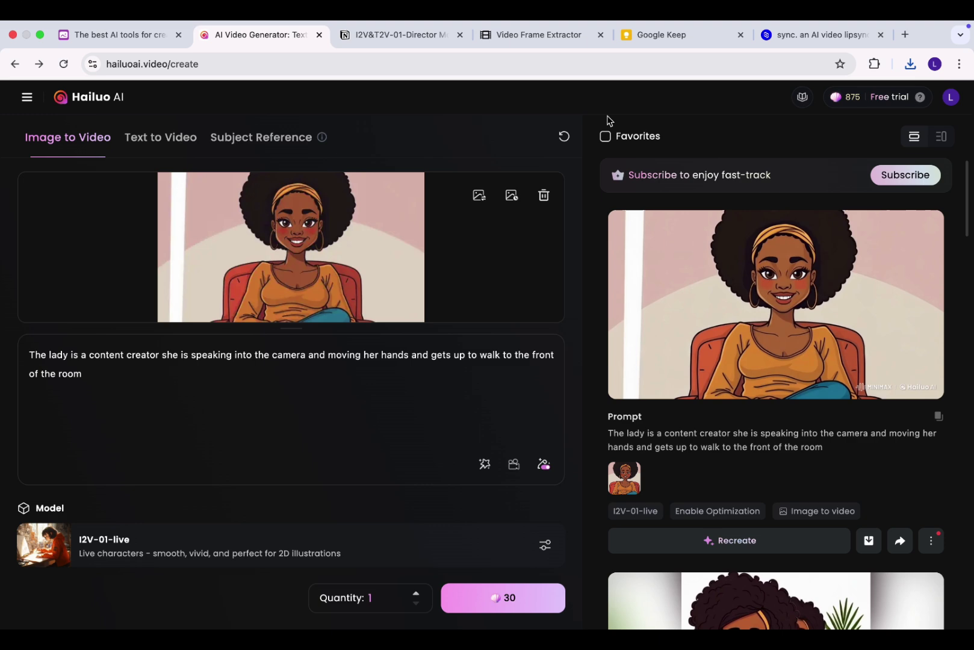
# - Extract frames from the video's end and download frame #1 as an image
pyautogui.click(539, 34)
pyautogui.scroll(-5, 490, 469)
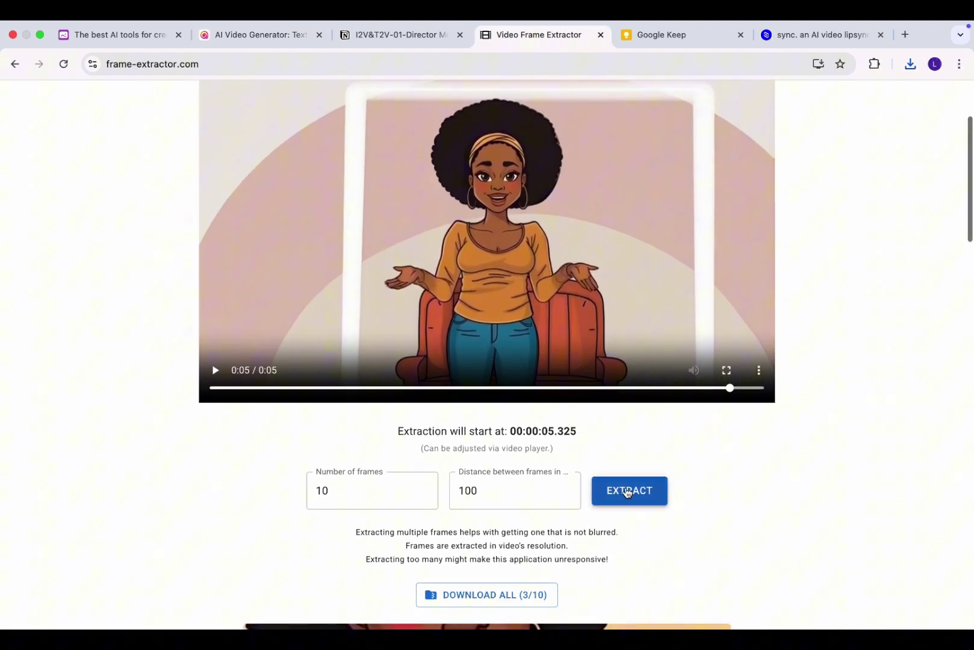
pyautogui.click(627, 493)
pyautogui.scroll(-7, 521, 516)
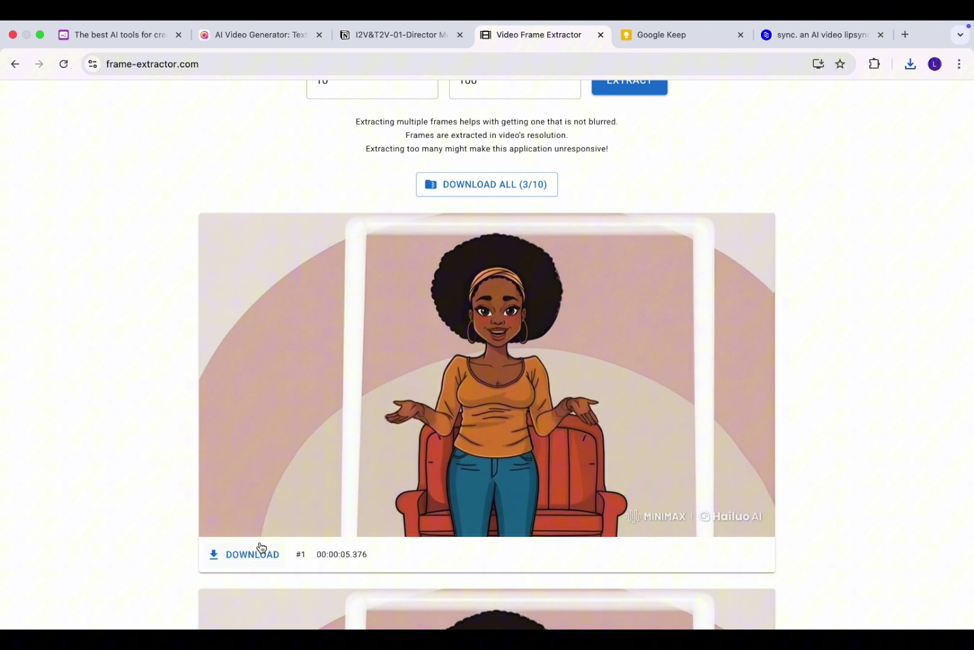
pyautogui.click(258, 554)
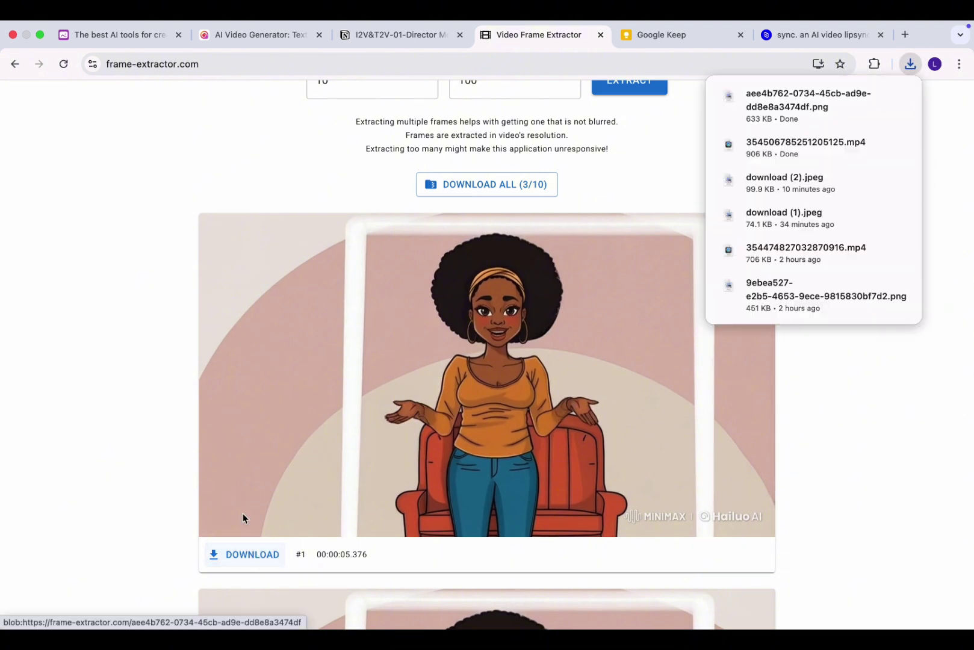
pyautogui.click(259, 35)
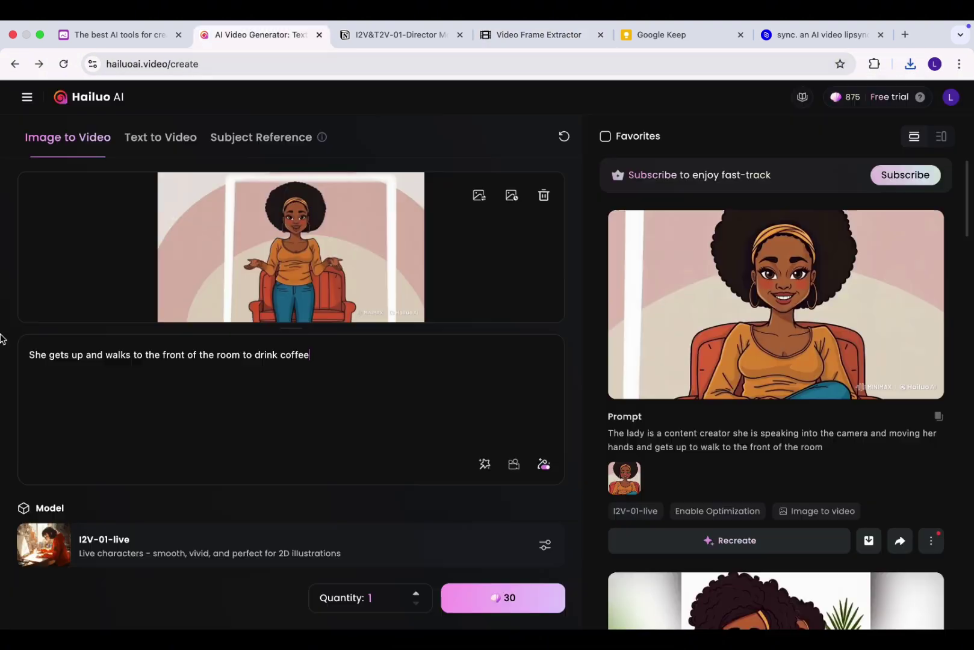
# - Reword the prompt to 'The lady walks to the front of the room to drink coffee'
pyautogui.doubleClick(39, 354)
pyautogui.write('The ')
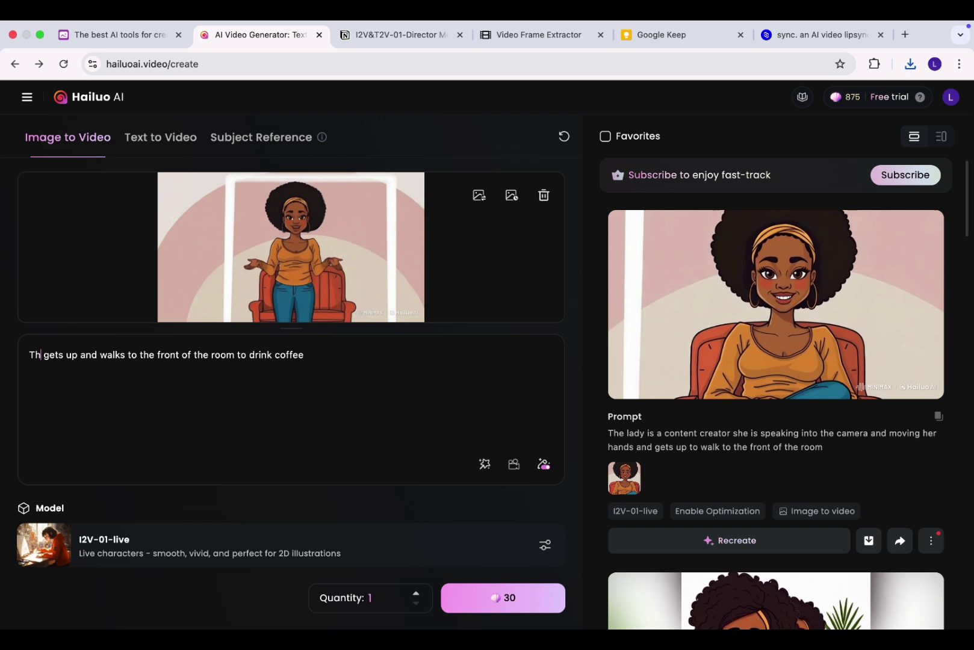
pyautogui.write('lady w')
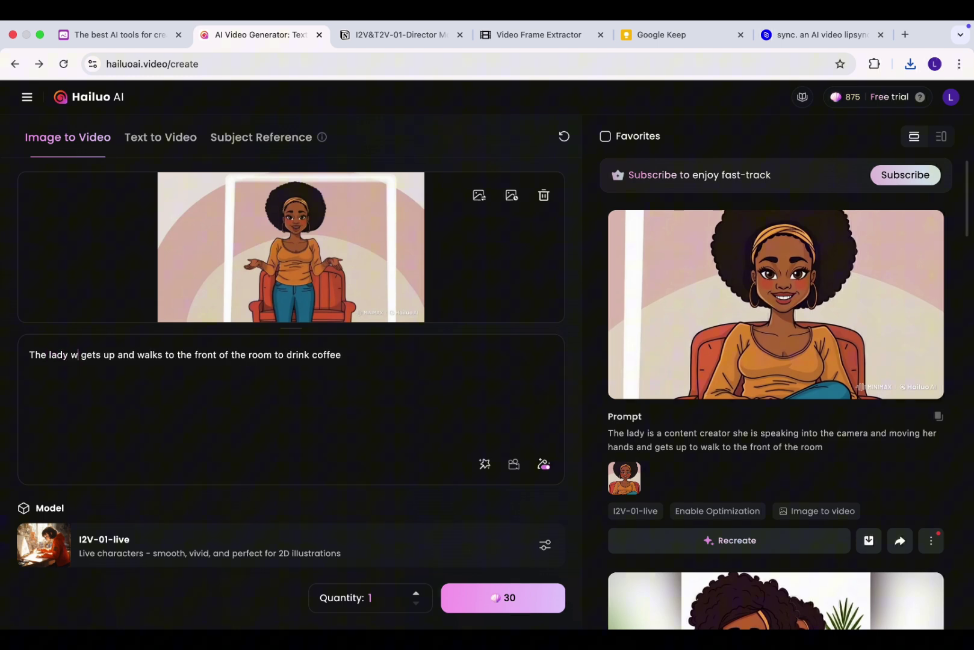
pyautogui.write('alks')
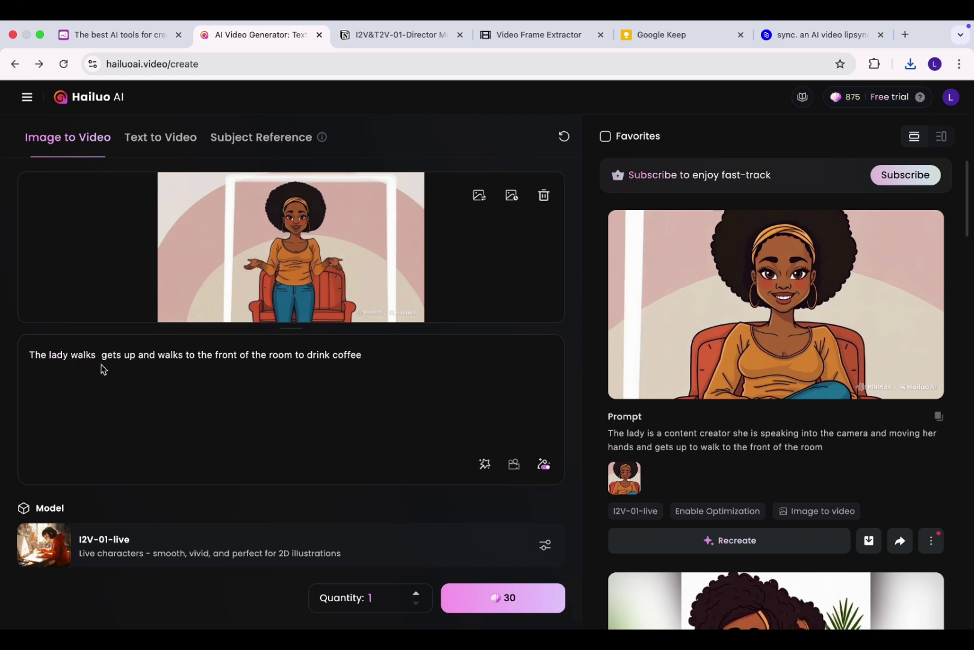
pyautogui.moveTo(185, 356); pyautogui.dragTo(100, 365)
pyautogui.press('BackSpace')
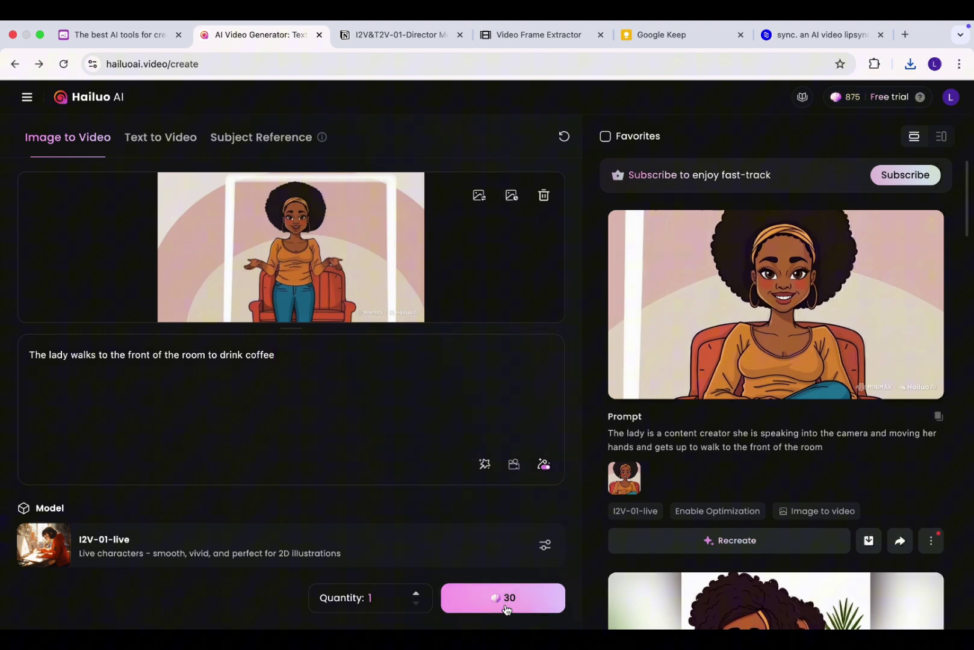
pyautogui.moveTo(837, 104)
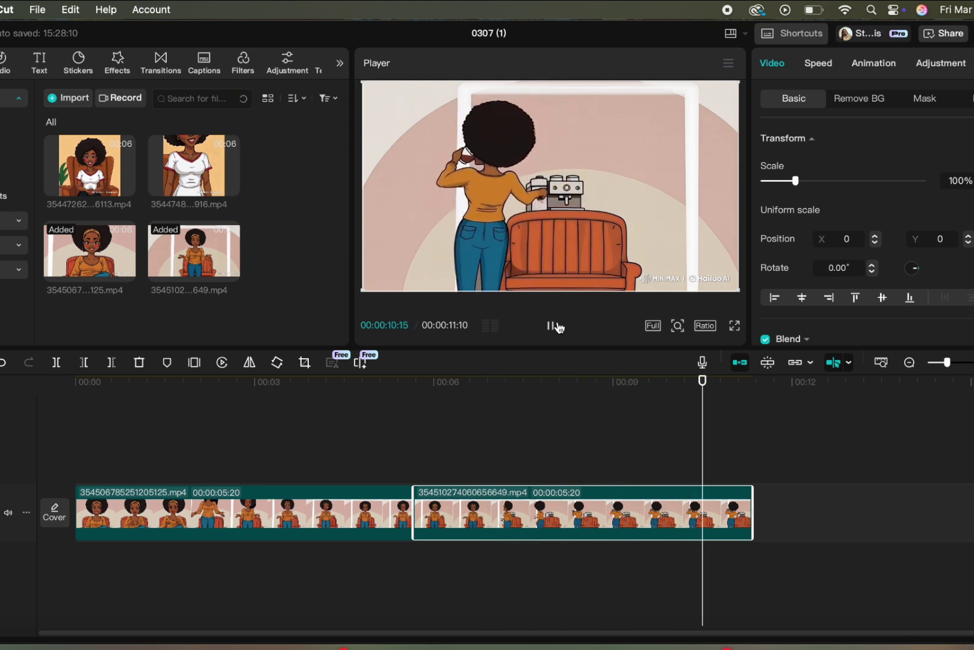
# - Trim the tail of the coffee clip so the video lasts about 8 seconds
pyautogui.click(552, 326)
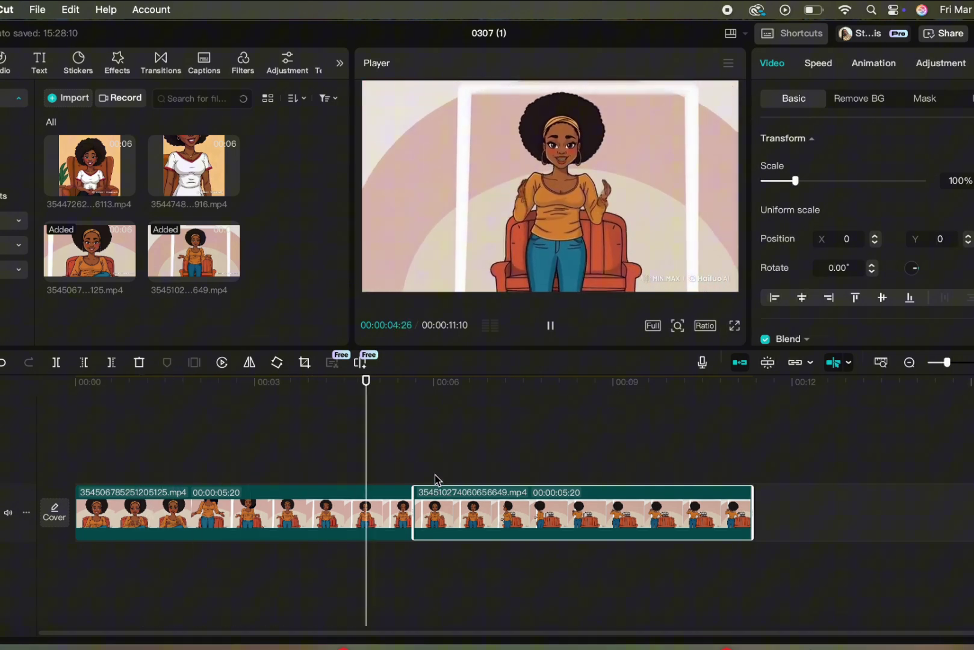
pyautogui.click(550, 329)
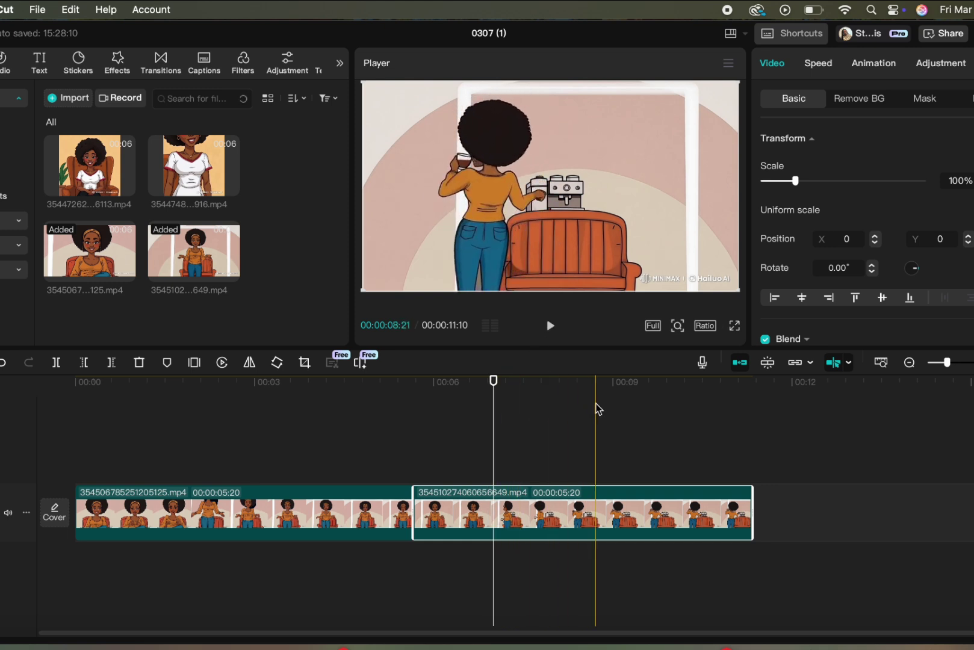
pyautogui.press('w')
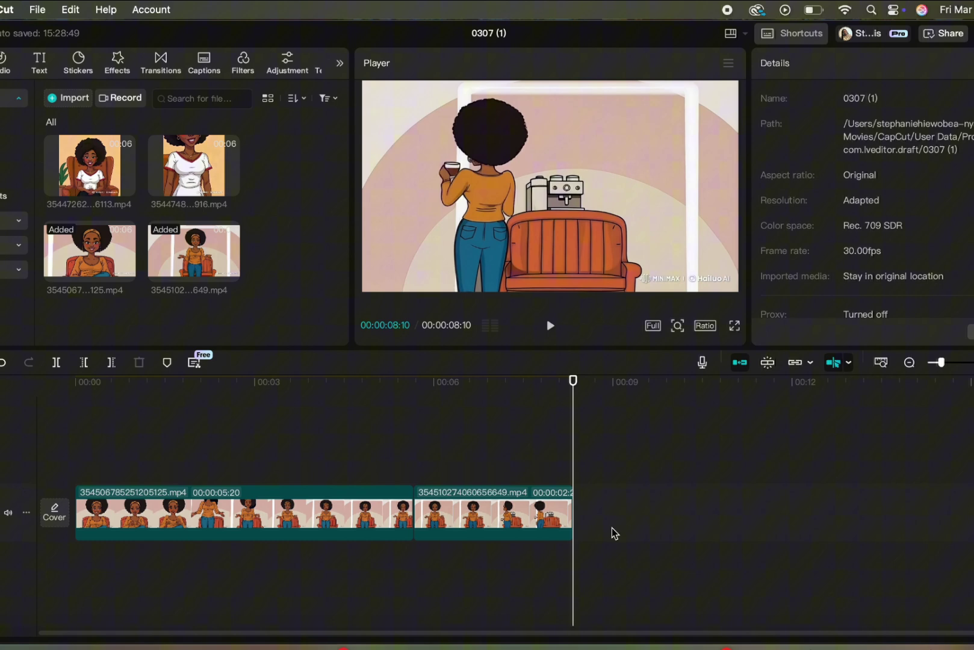
# - Merge both timeline clips into one compound clip
pyautogui.moveTo(78, 481); pyautogui.dragTo(580, 573)
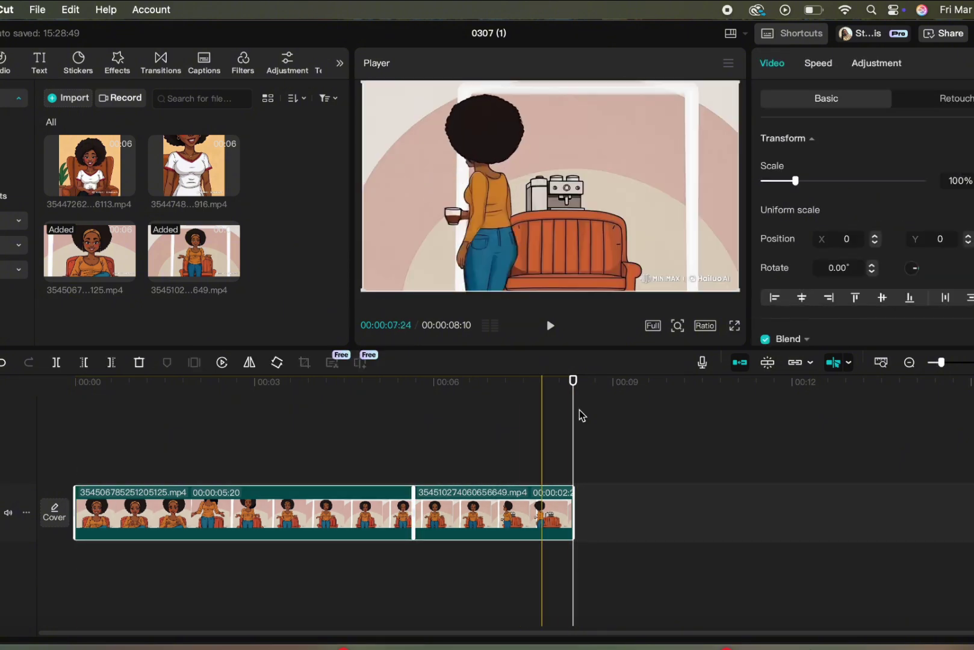
pyautogui.rightClick(345, 534)
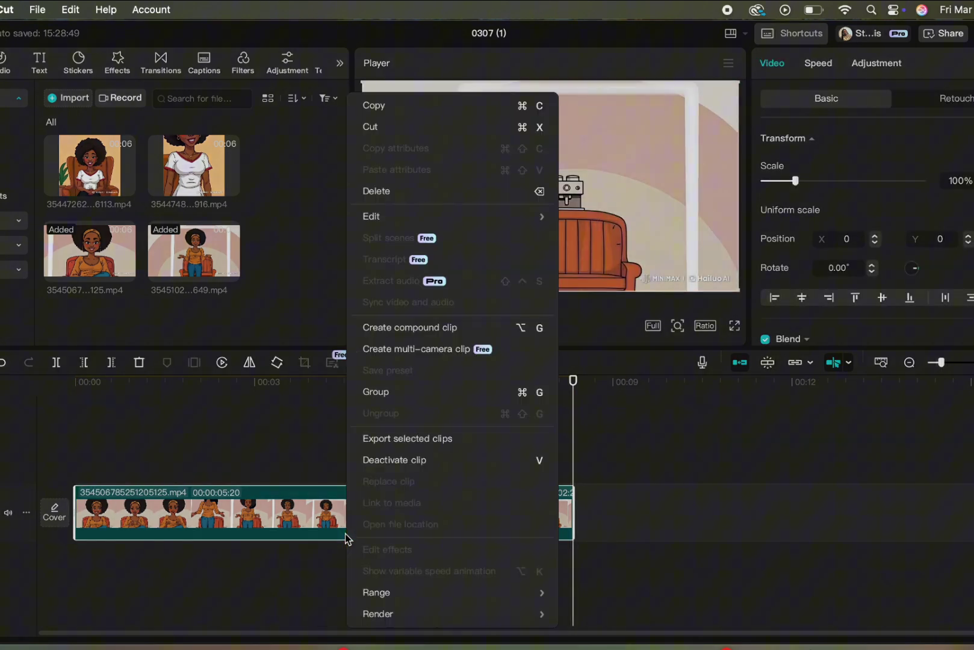
pyautogui.click(420, 330)
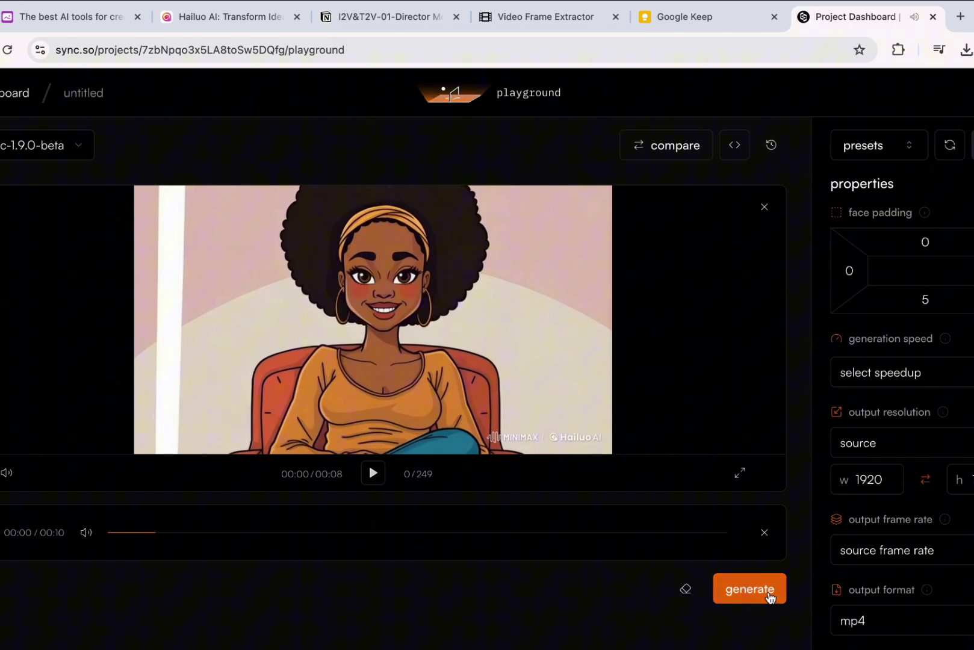
# - Start lip-sync generation of the 8-second avatar video with the 10-second audio
pyautogui.click(769, 593)
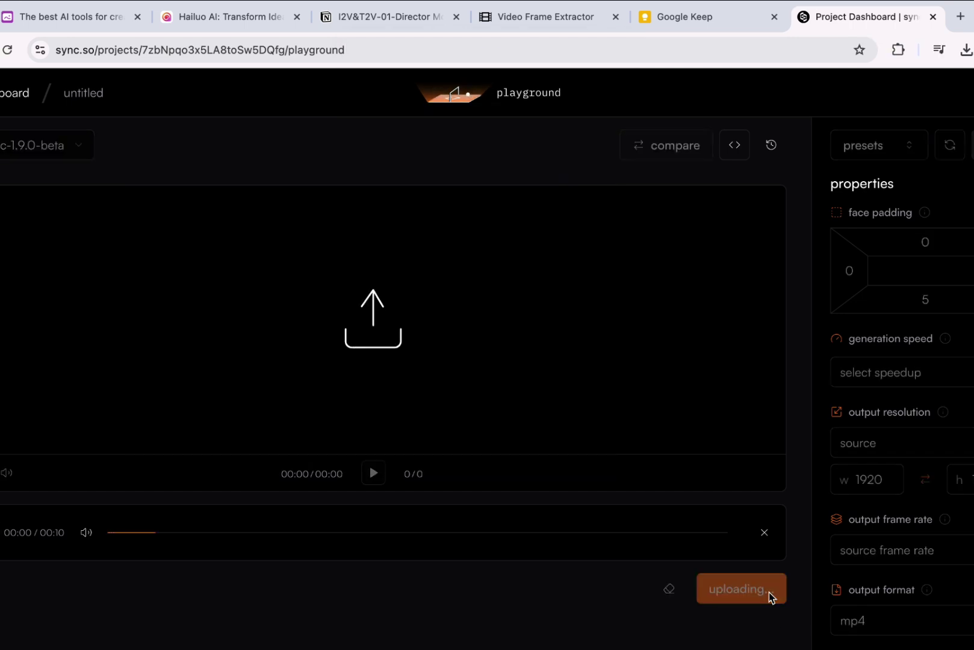